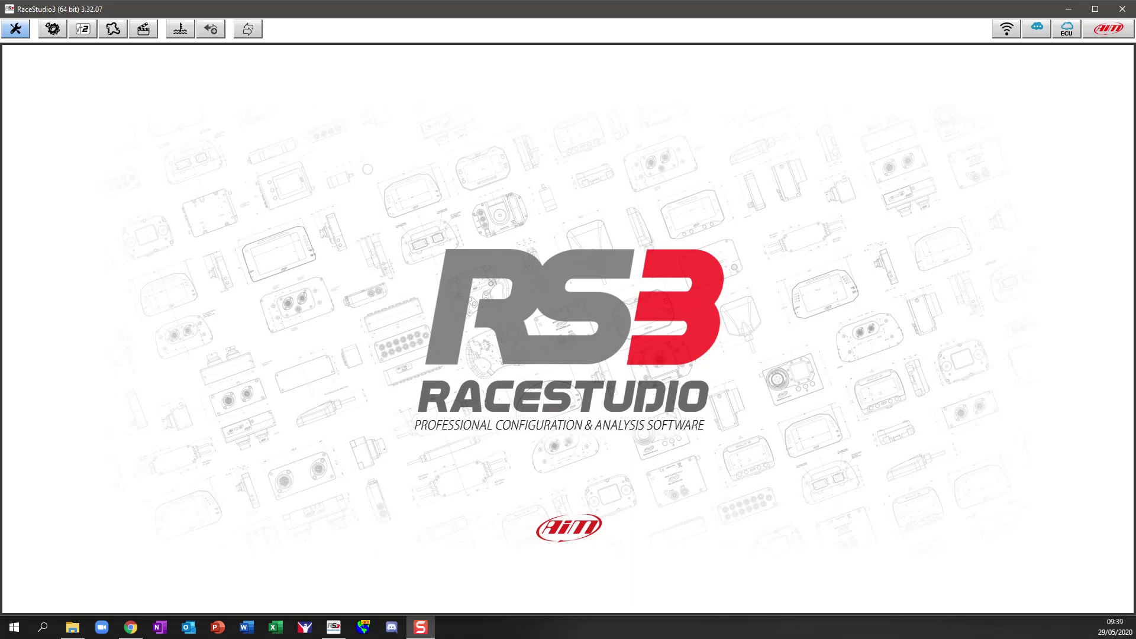
Step: Open the Import of Files settings for simulator files from the setup and tools menu
left_click(19, 34)
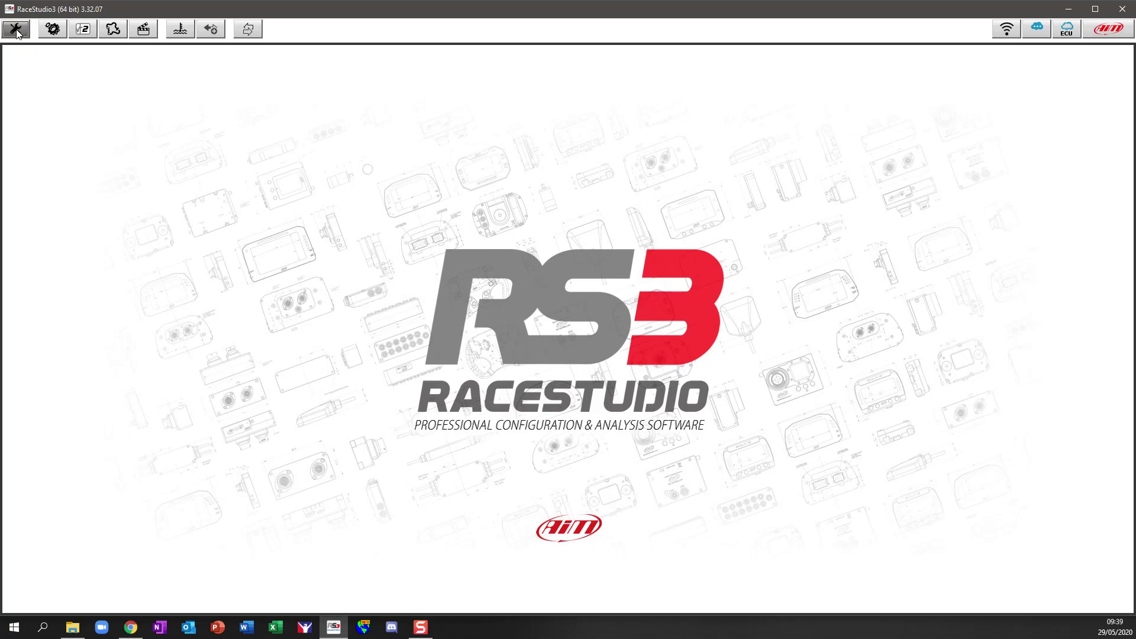
mouse_move(31, 92)
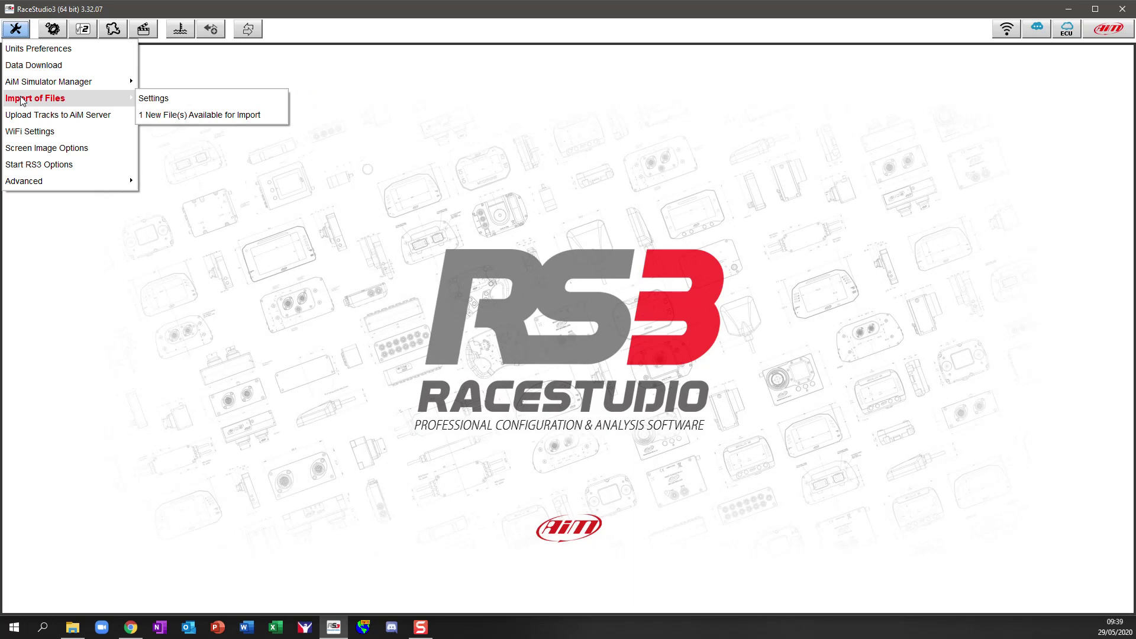
left_click(167, 99)
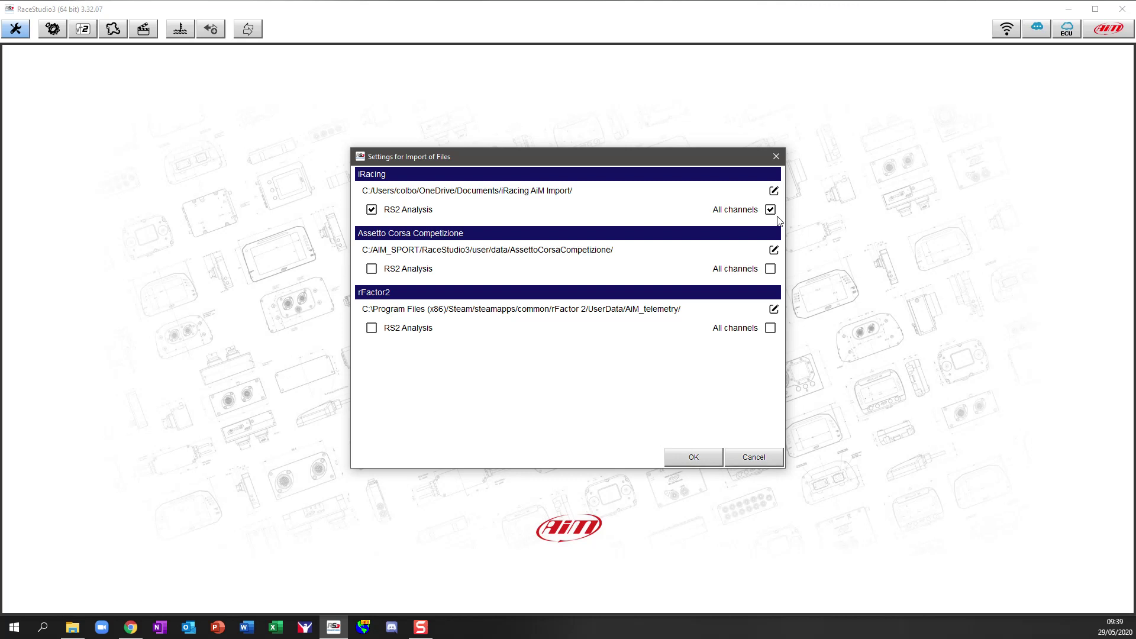
left_click(126, 634)
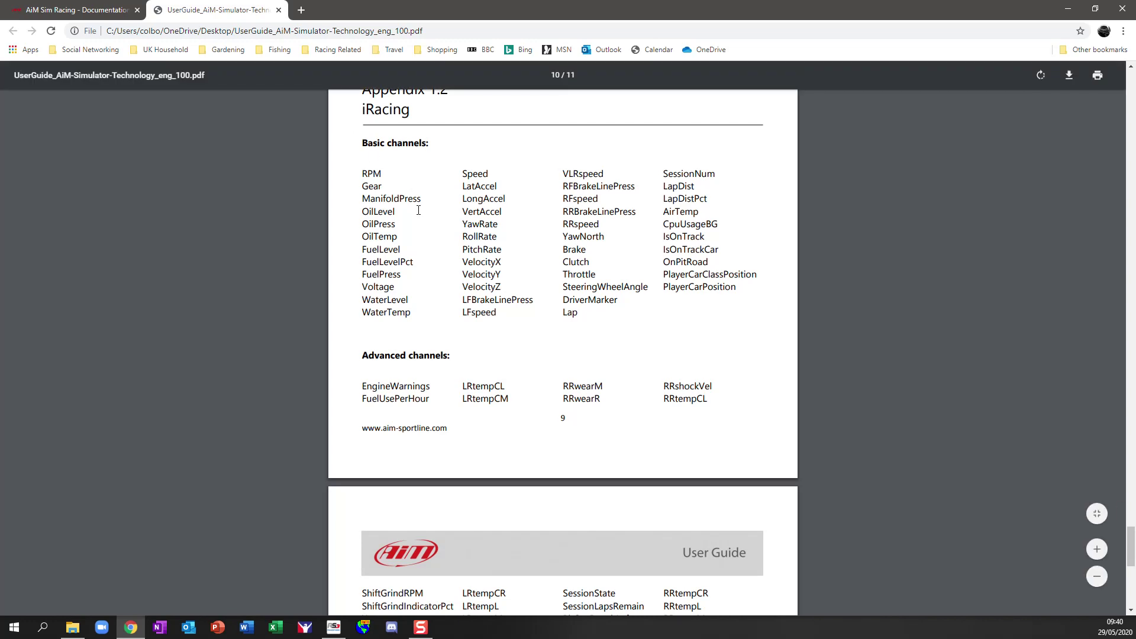
scroll(418, 210, "down", 6)
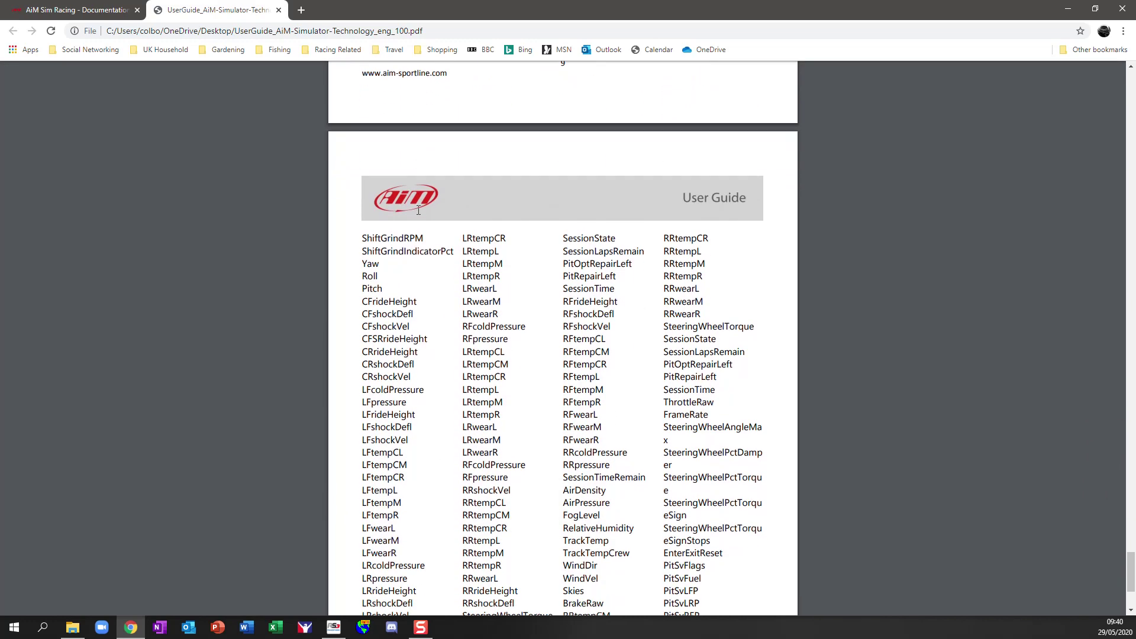
scroll(419, 210, "down", 2)
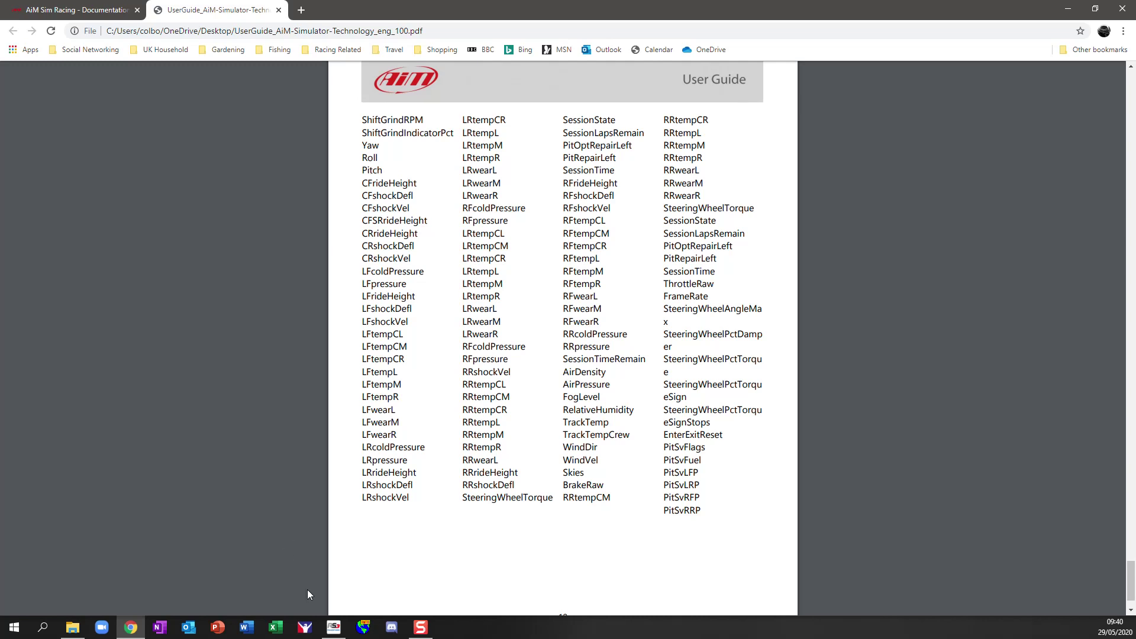
left_click(333, 627)
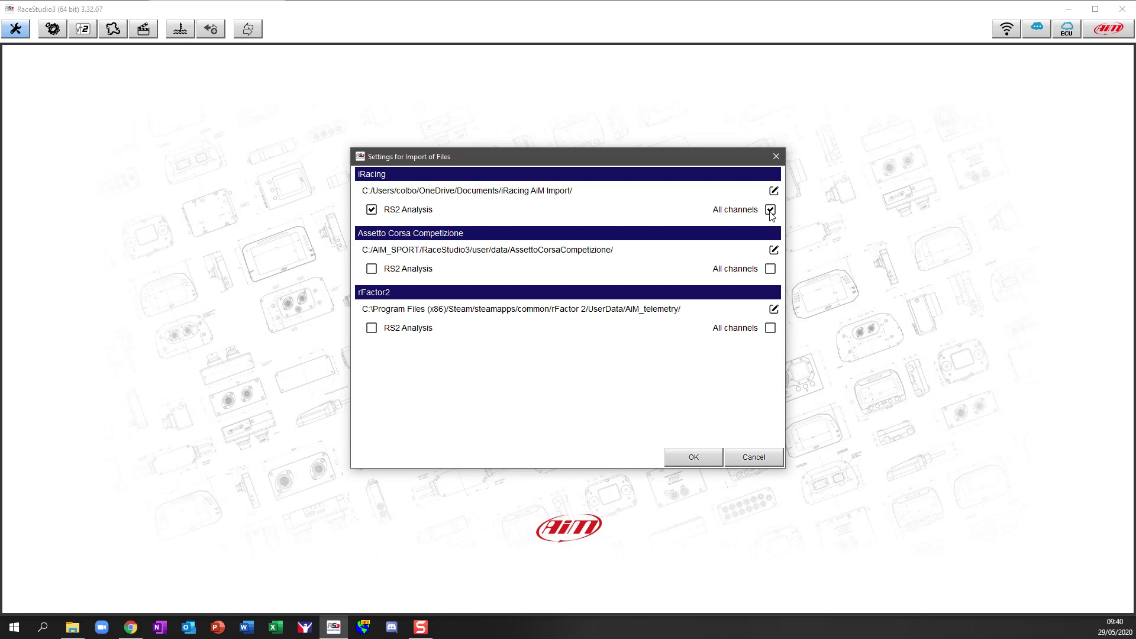
Step: Close the import settings dialog, keeping the iRacing settings, and return to the tools menu
left_click(763, 458)
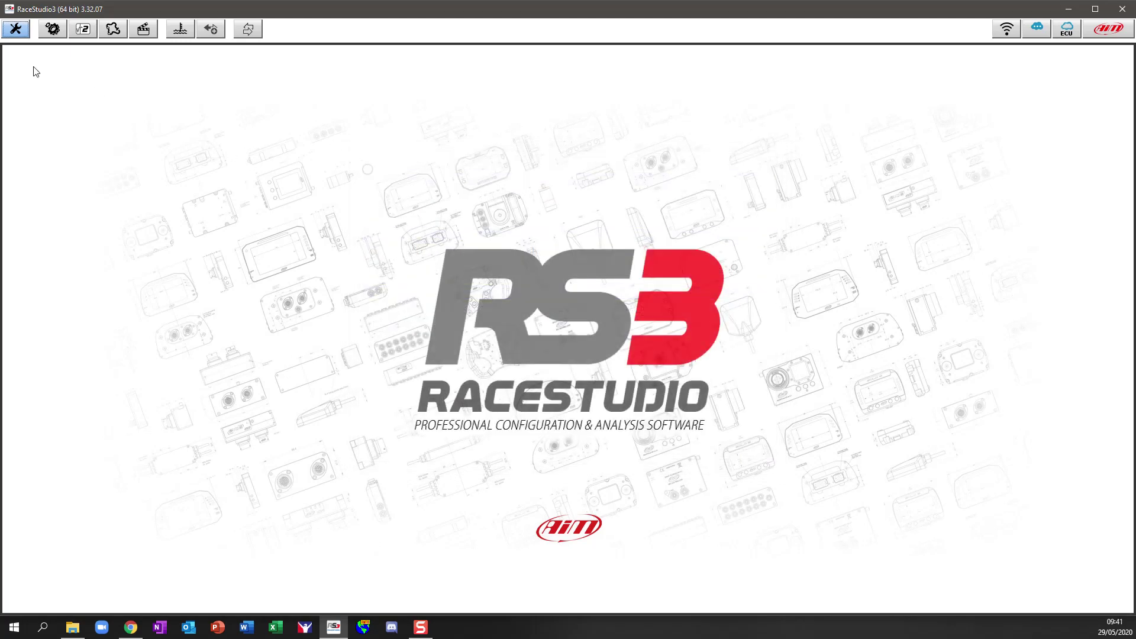
left_click(17, 29)
Step: Convert the new iRacing file to AiM drk and Google(TM) kml formats, then exit the converter
mouse_move(29, 98)
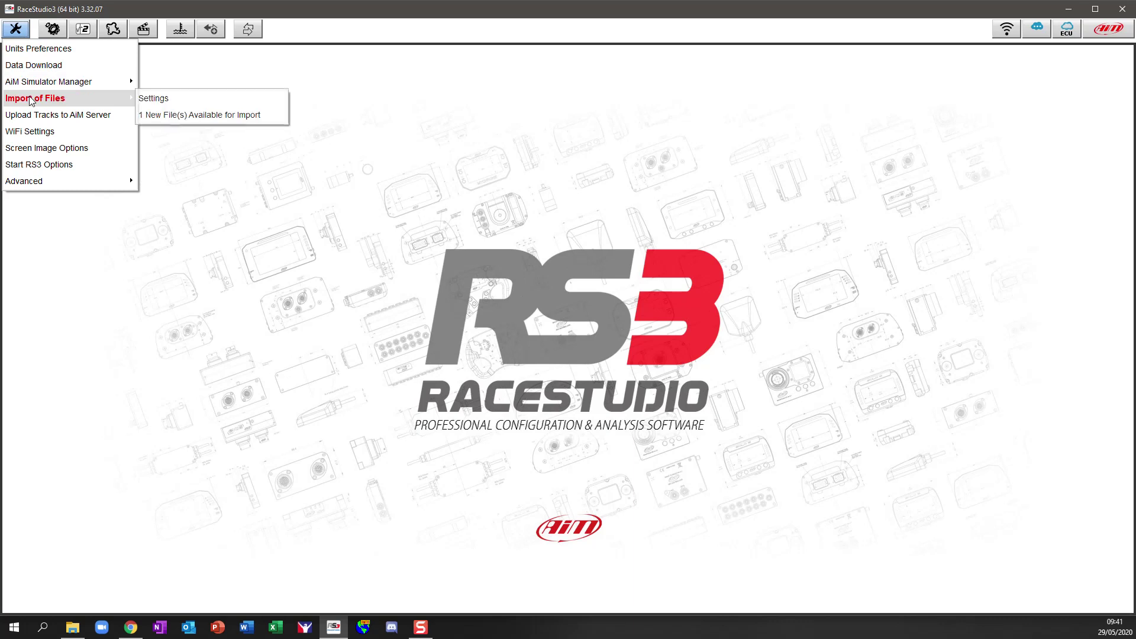
left_click(210, 112)
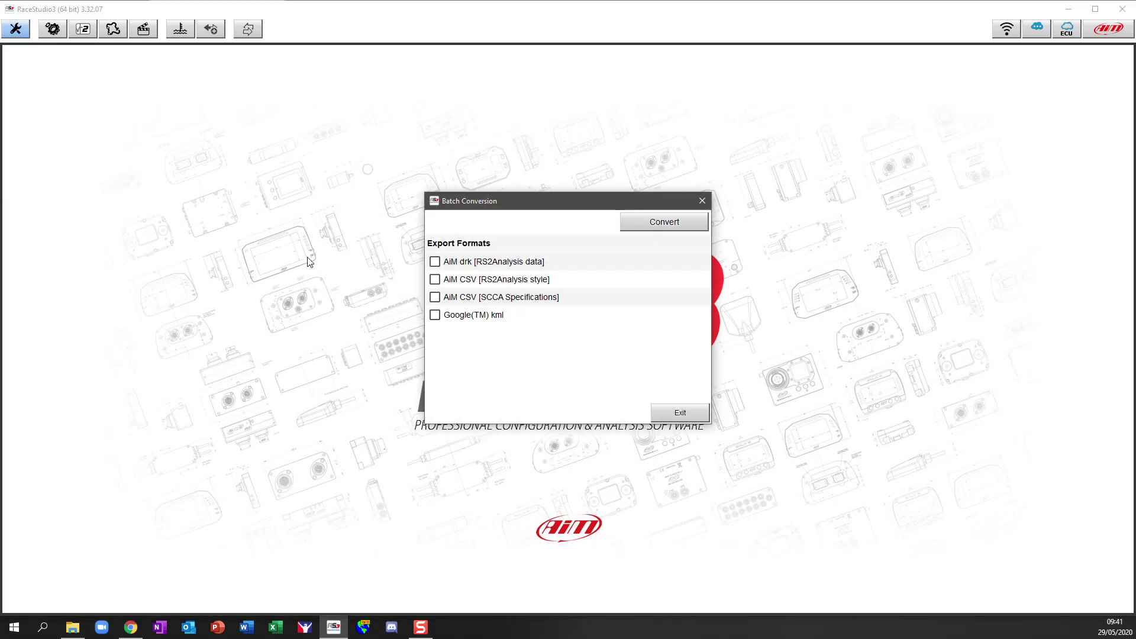
left_click(435, 262)
left_click(435, 314)
left_click(677, 220)
left_click(686, 420)
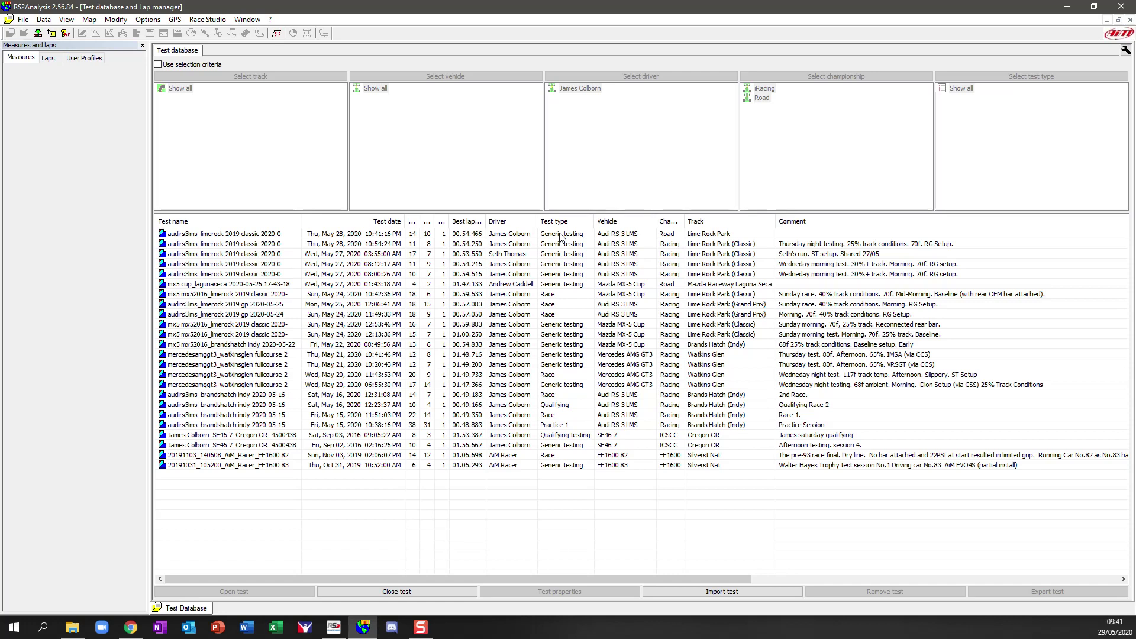
Step: Load the top Lime Rock Park Audi RS 3 LMS test into the Measures Graph
double_click(272, 234)
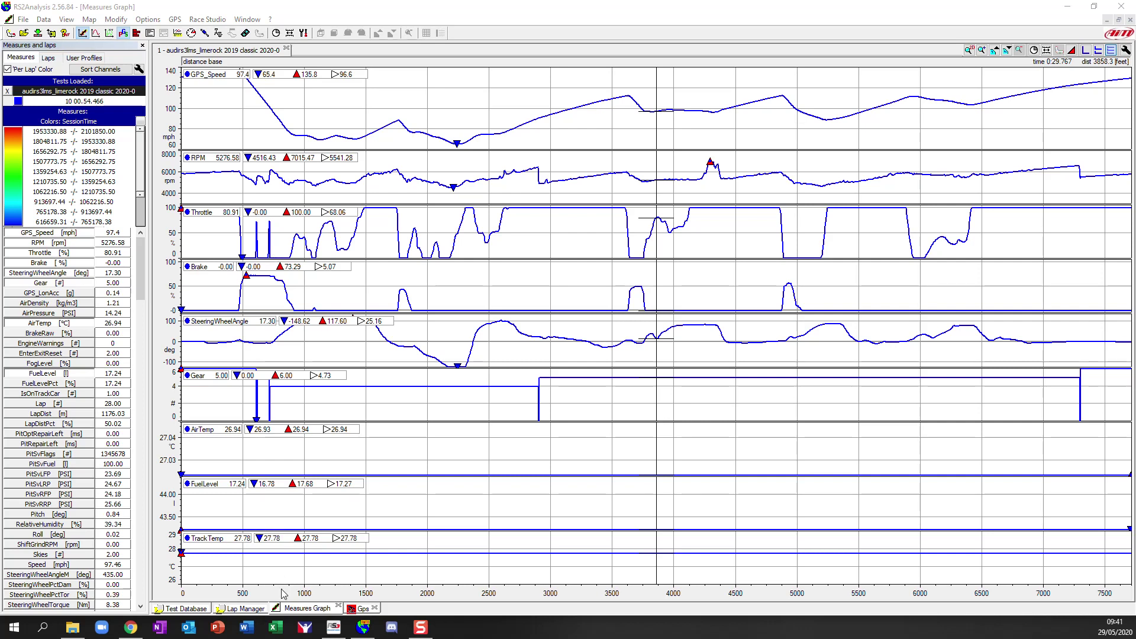
left_click(312, 610)
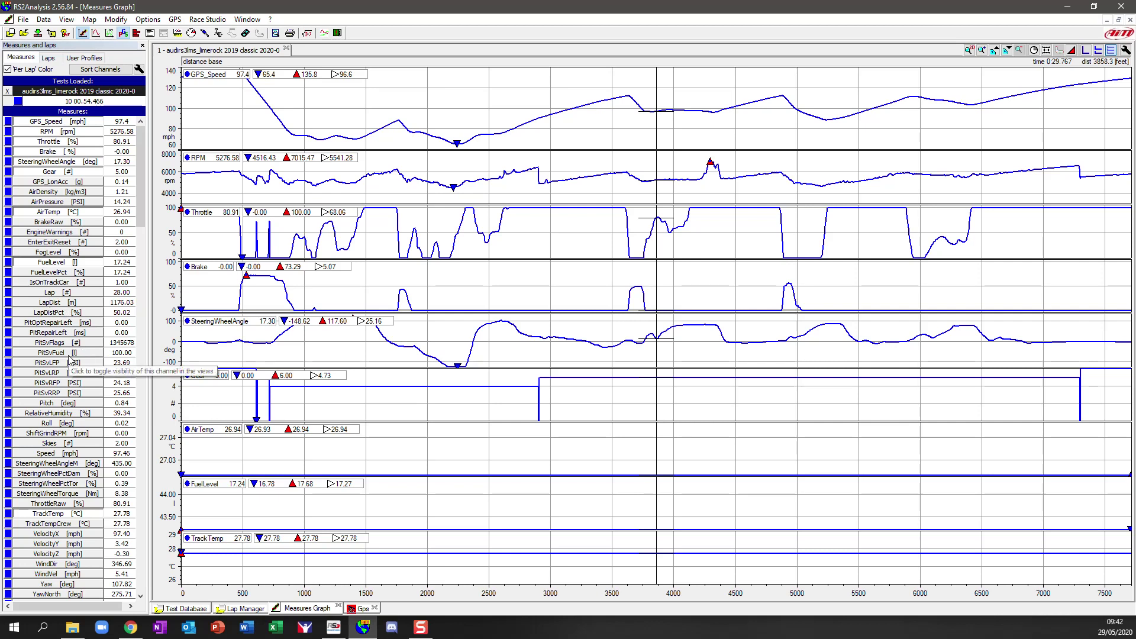
Step: Scroll through every imported channel and its visibility checkbox, then view the saved user profiles
scroll(68, 358, "down", 16)
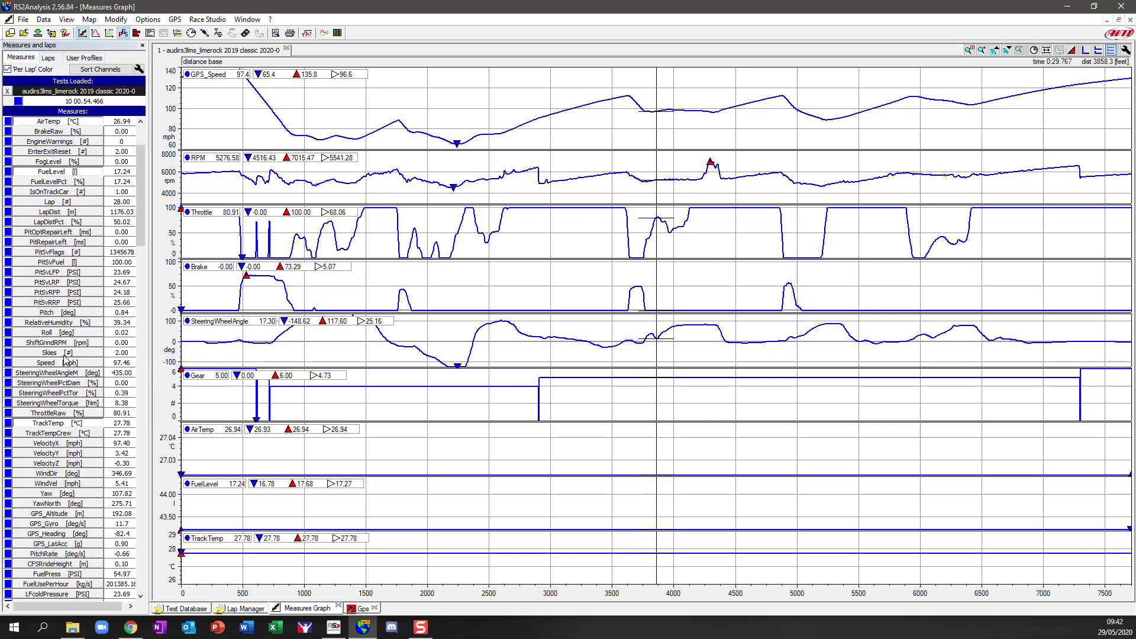
scroll(65, 358, "down", 12)
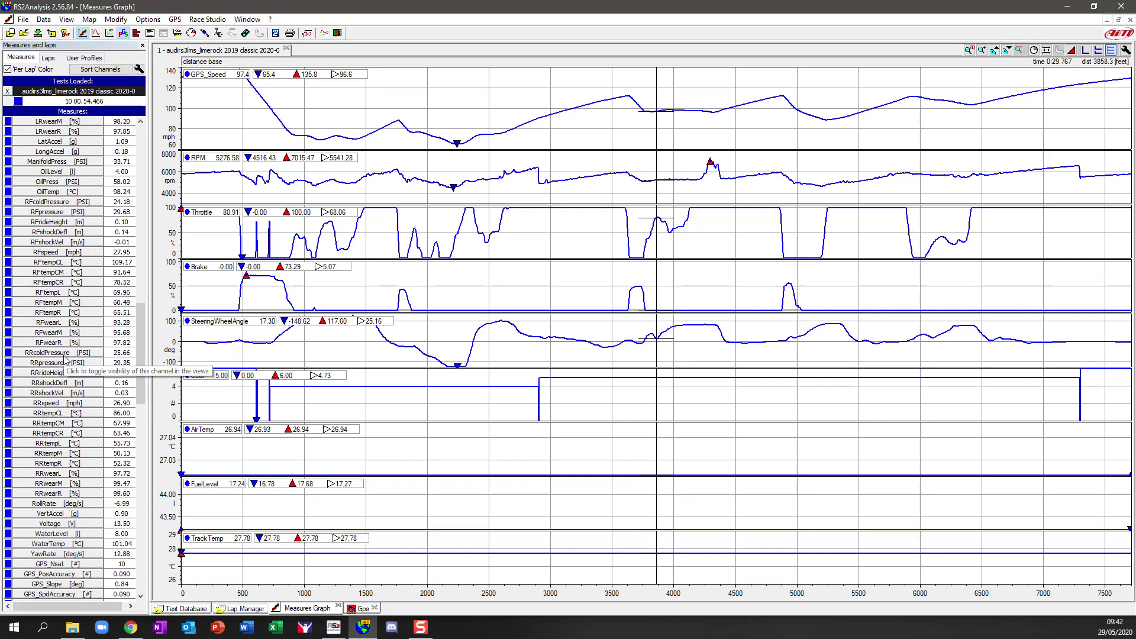
scroll(65, 358, "down", 13)
scroll(65, 359, "down", 16)
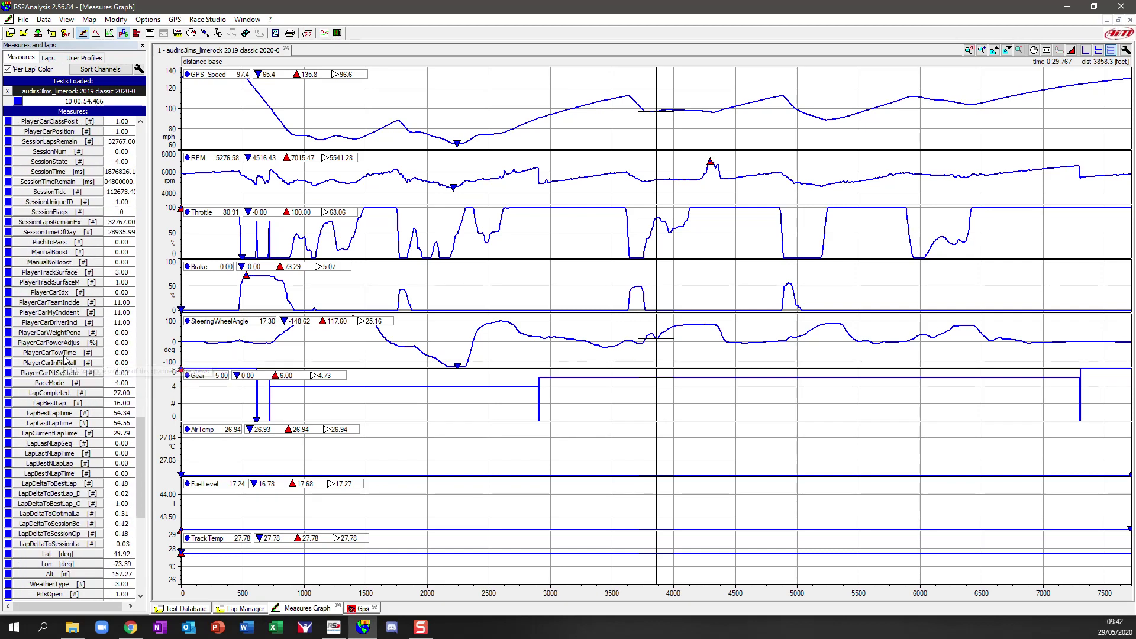
scroll(65, 358, "down", 1)
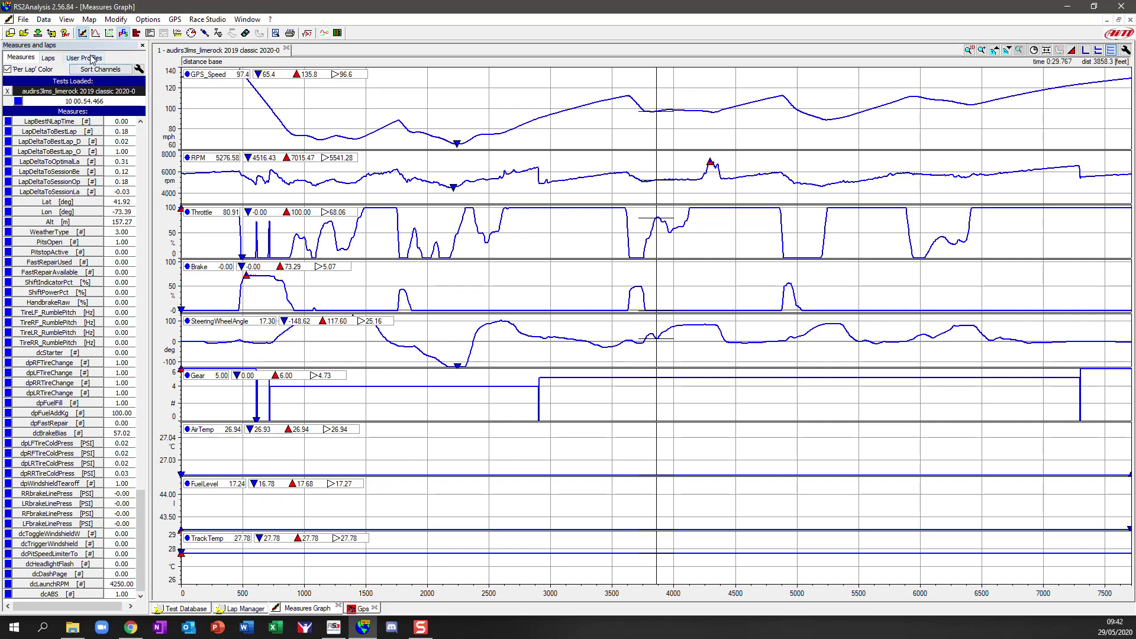
left_click(89, 58)
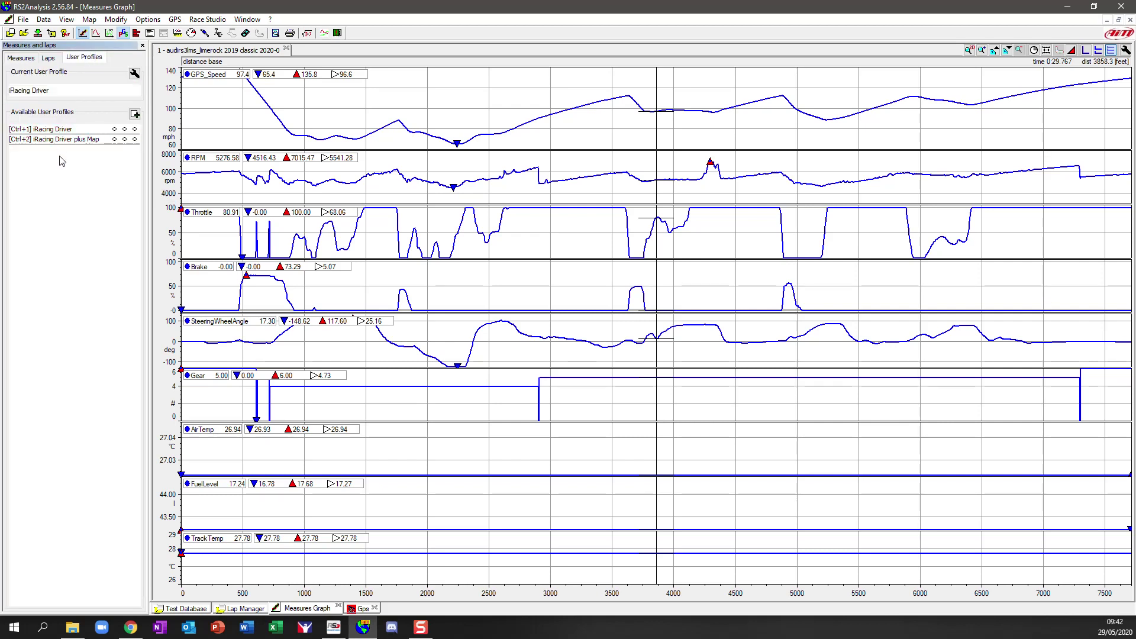
Step: Load the iRacing Driver user profile and overlay lap 10 with lap 11 from the Laps list
left_click(114, 129)
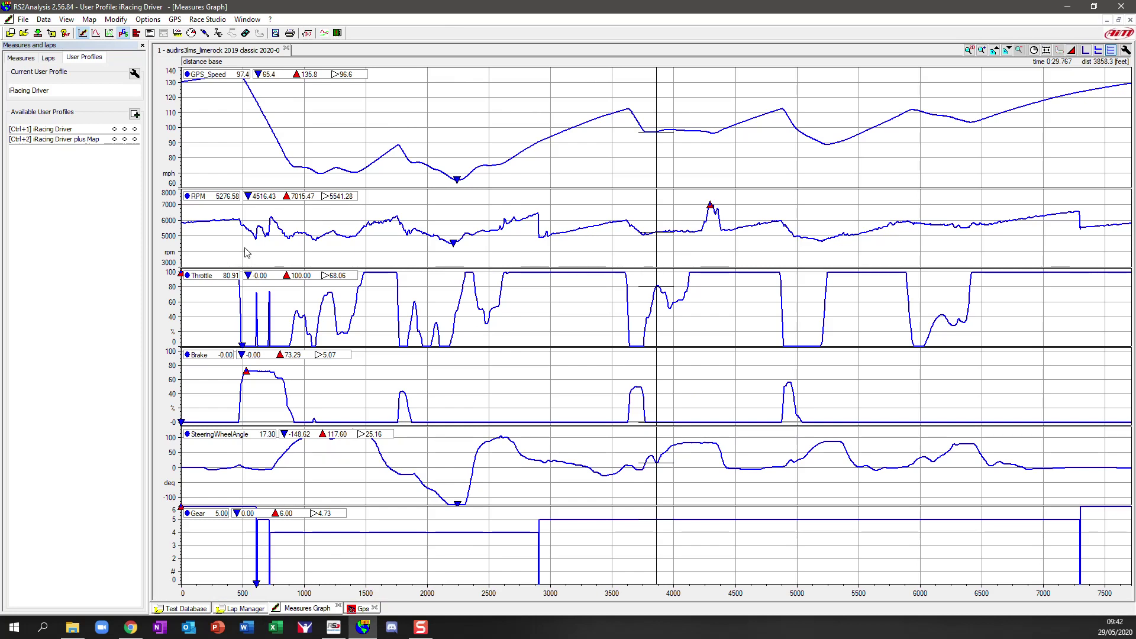
left_click(23, 58)
left_click(47, 58)
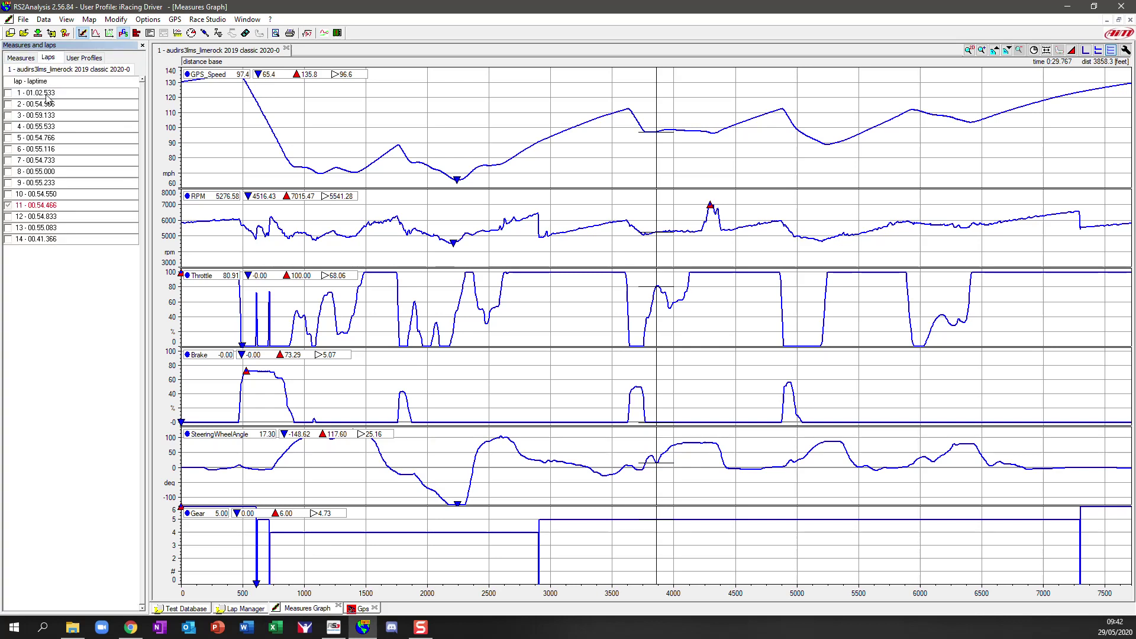
left_click(9, 194)
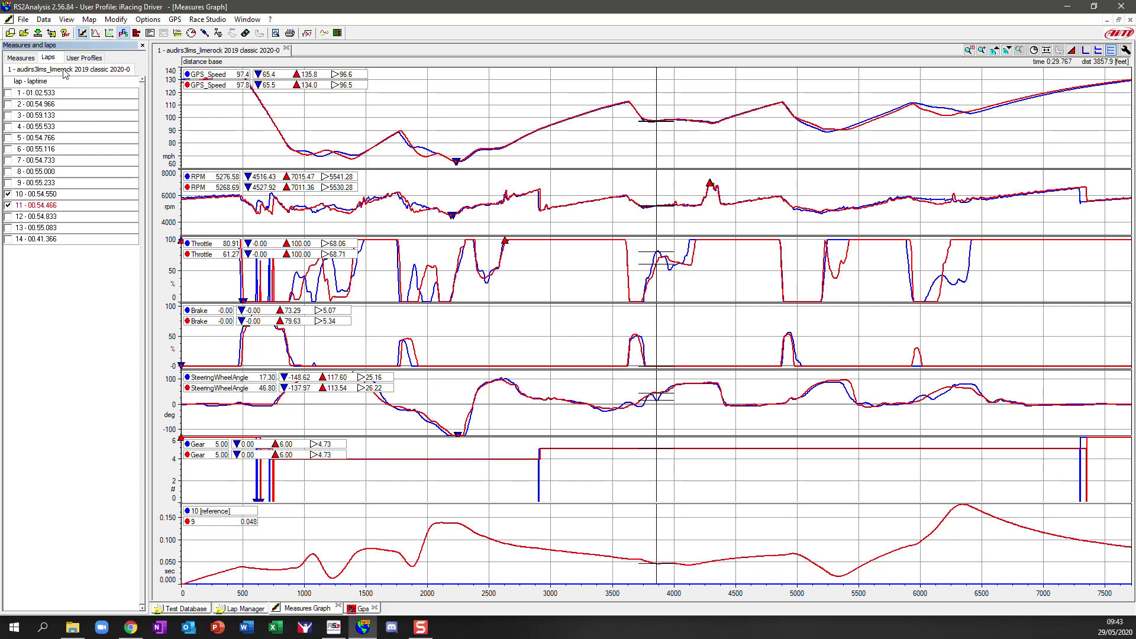
Step: Scroll back to the top of the channel measures list and bring up the channel ordering options
left_click(21, 57)
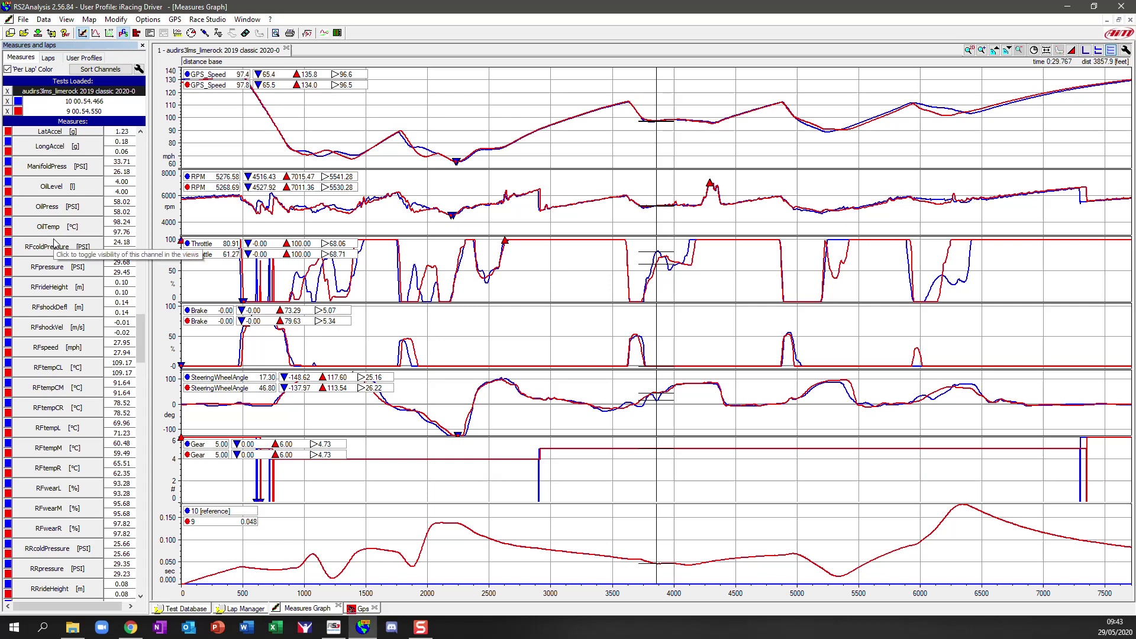
scroll(55, 367, "up", 2)
scroll(54, 367, "up", 10)
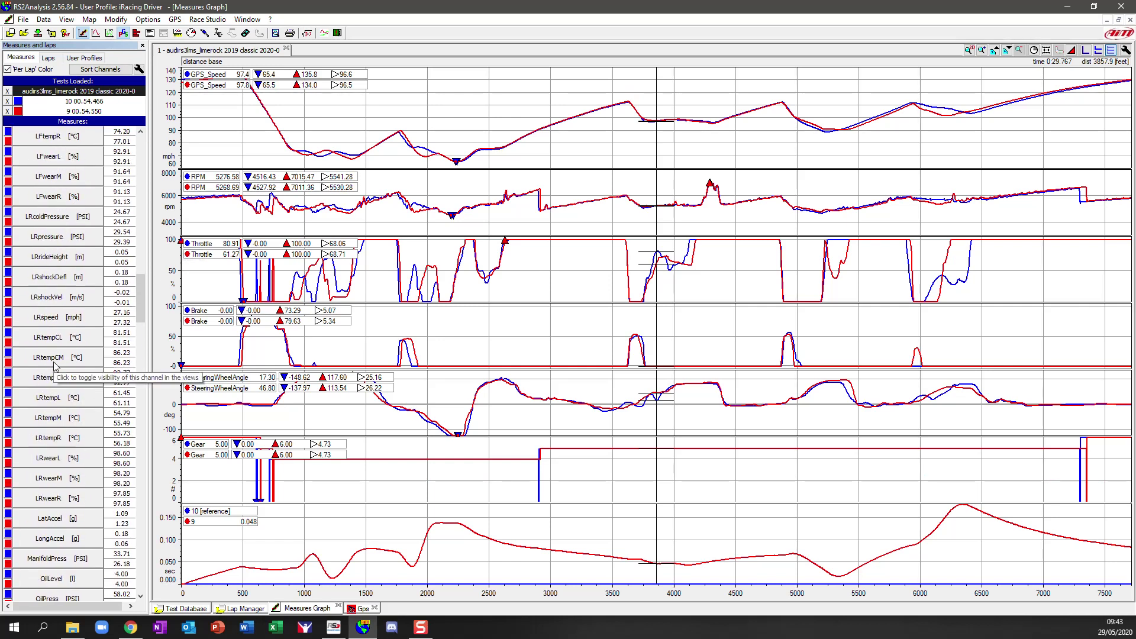
scroll(54, 367, "up", 8)
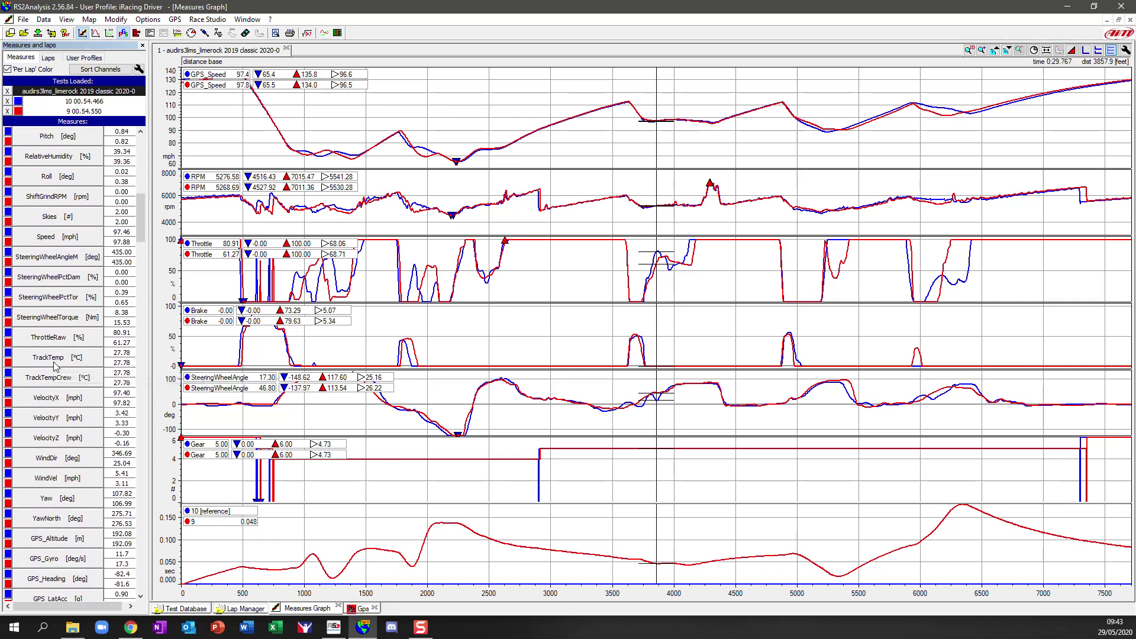
scroll(55, 367, "up", 2)
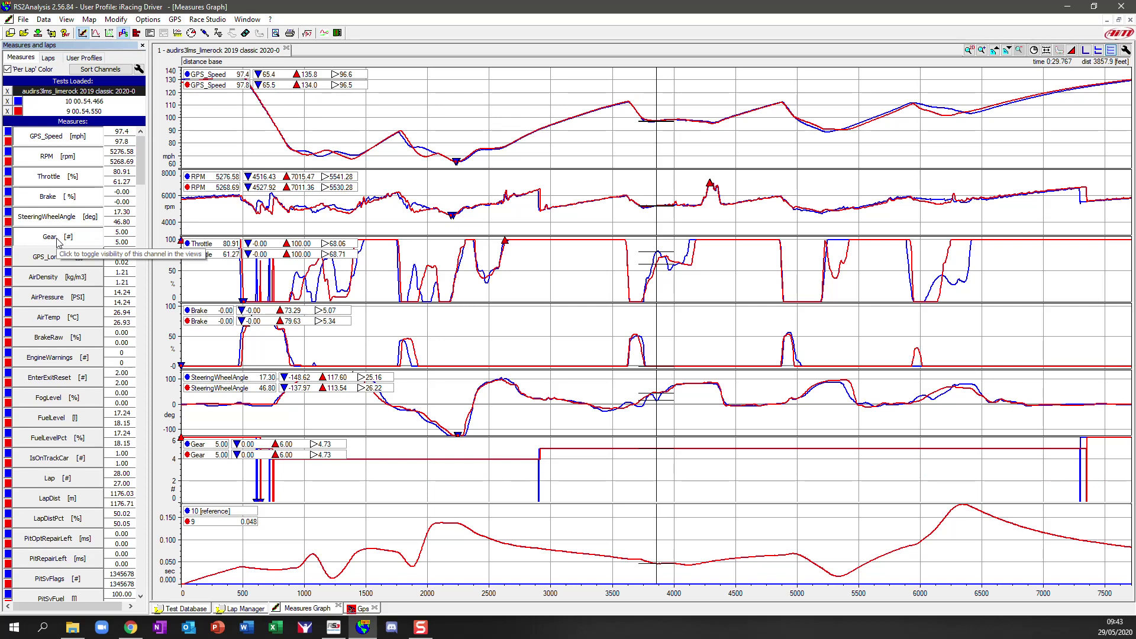
left_click(100, 70)
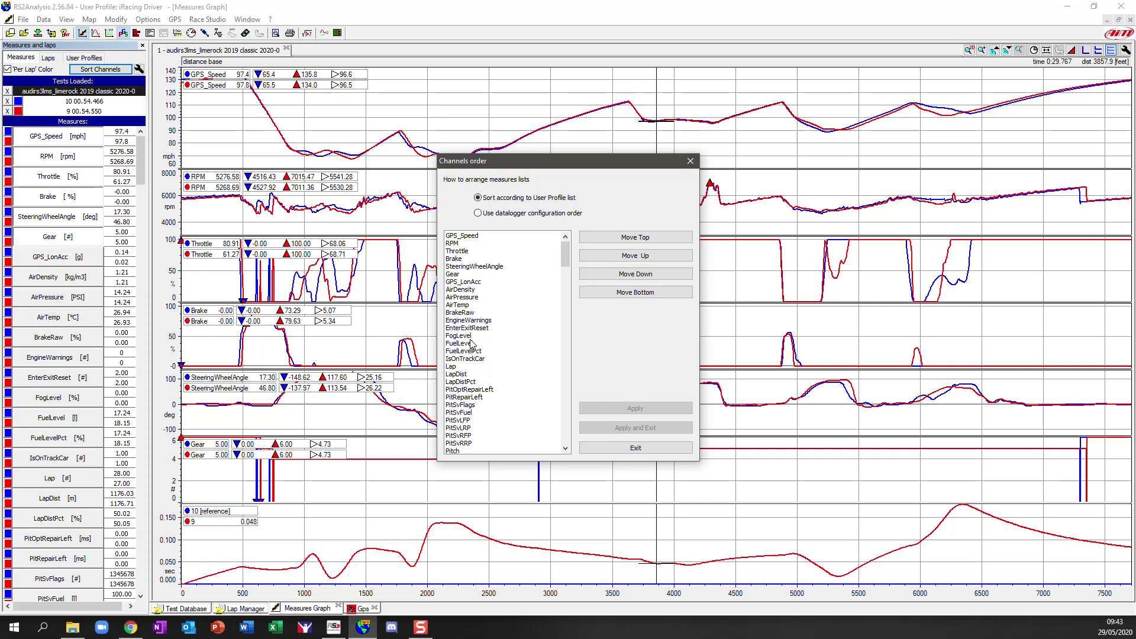
Step: Move SteeringWheelAngle up three places to sit directly below GPS_Speed and apply the order
left_click(474, 268)
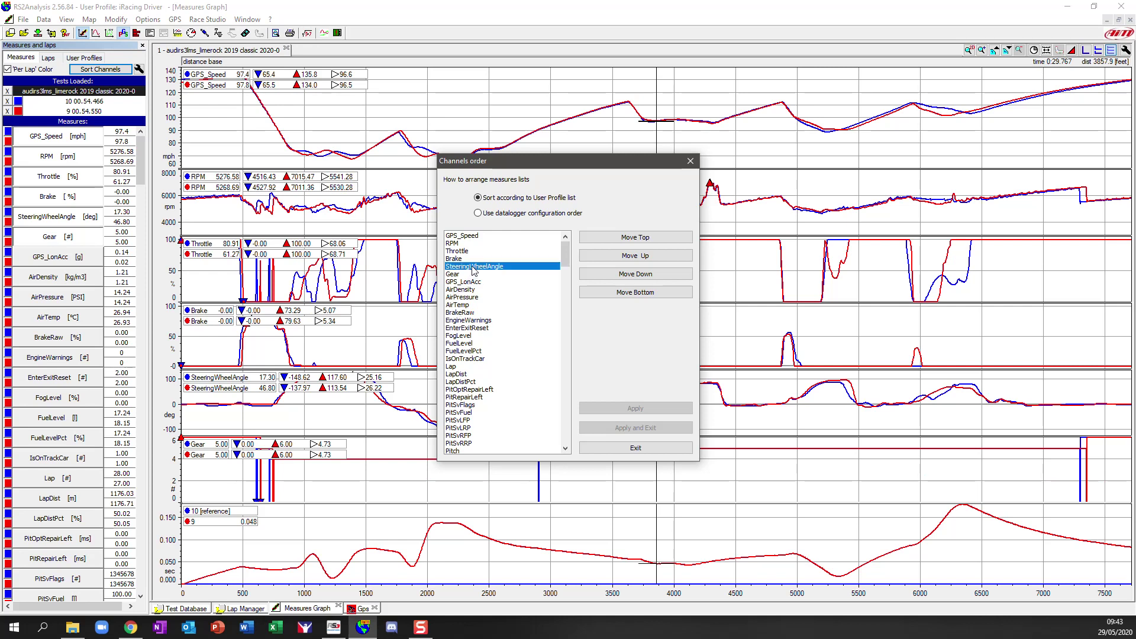
left_click(662, 256)
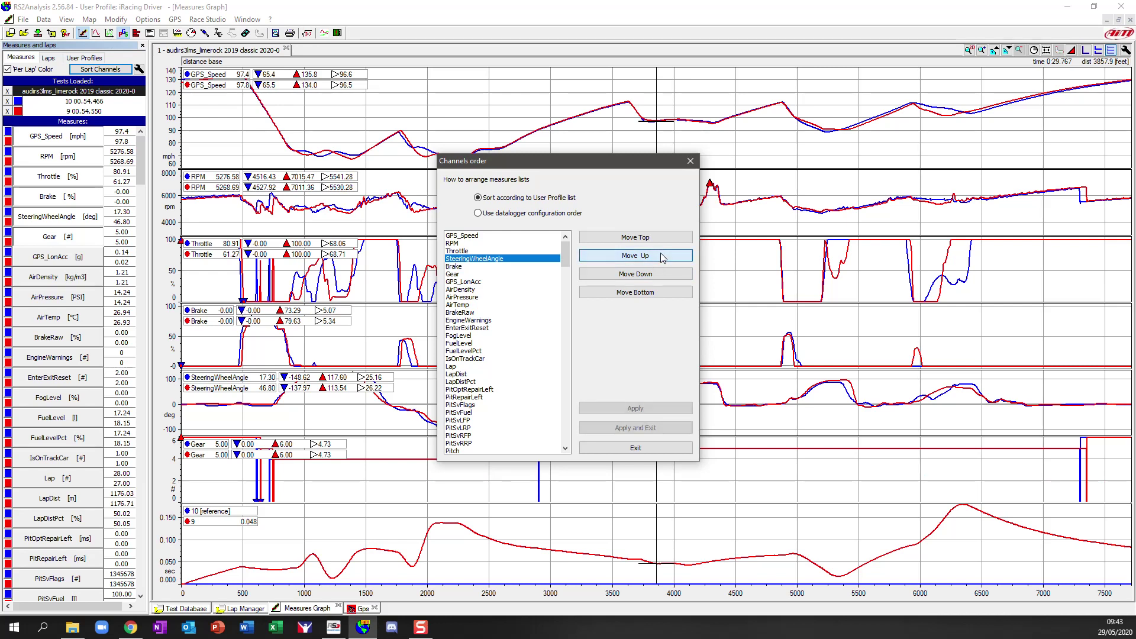
left_click(662, 257)
left_click(662, 257)
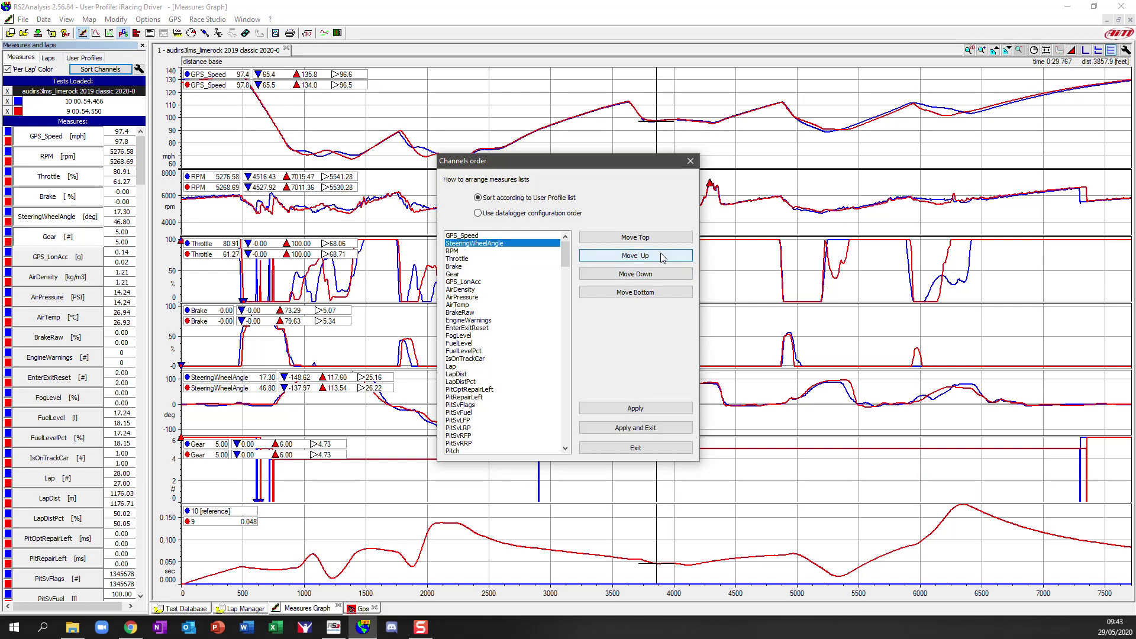
left_click(666, 430)
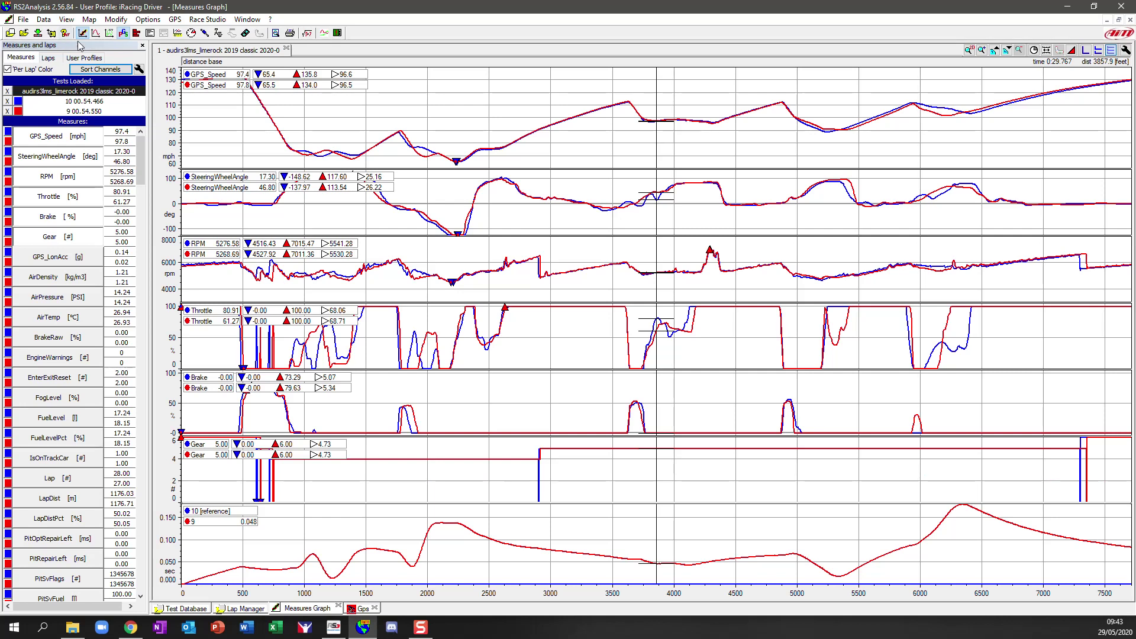
Step: Save the current settings as a new user profile named 'iRacing Channel Demo'
left_click(89, 58)
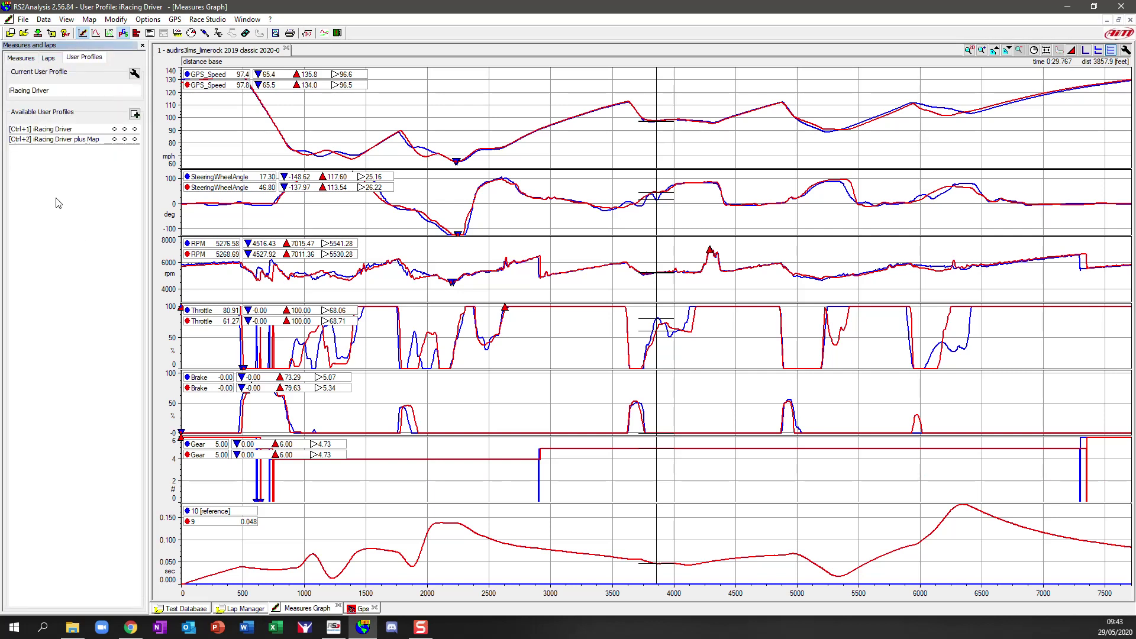
left_click(134, 114)
type("iR")
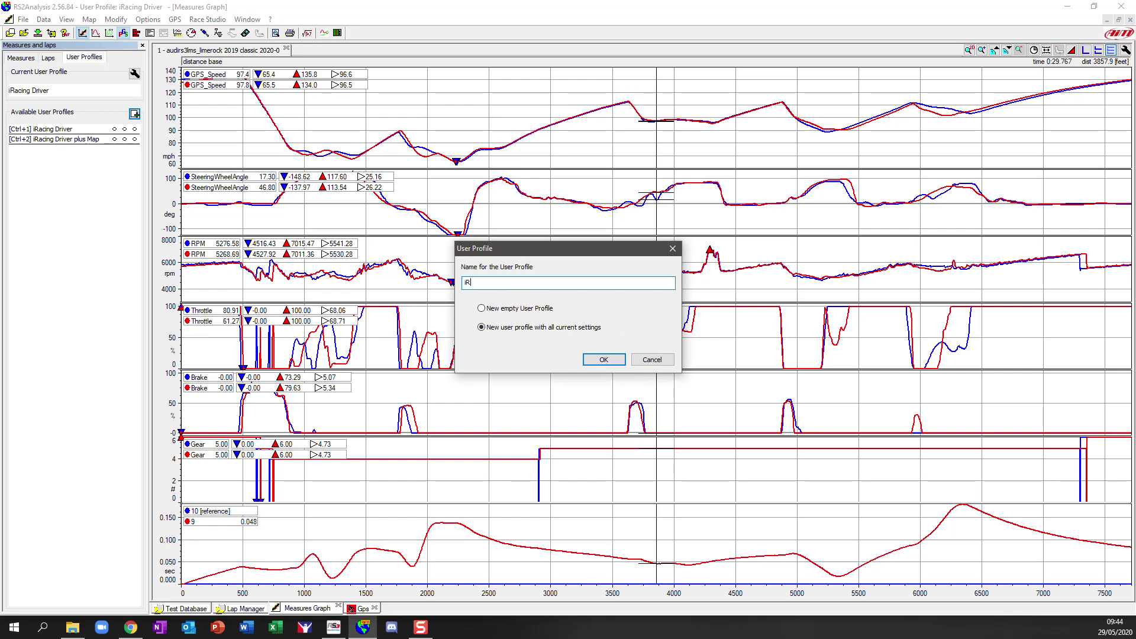
type("acing Channel Demo")
left_click(603, 359)
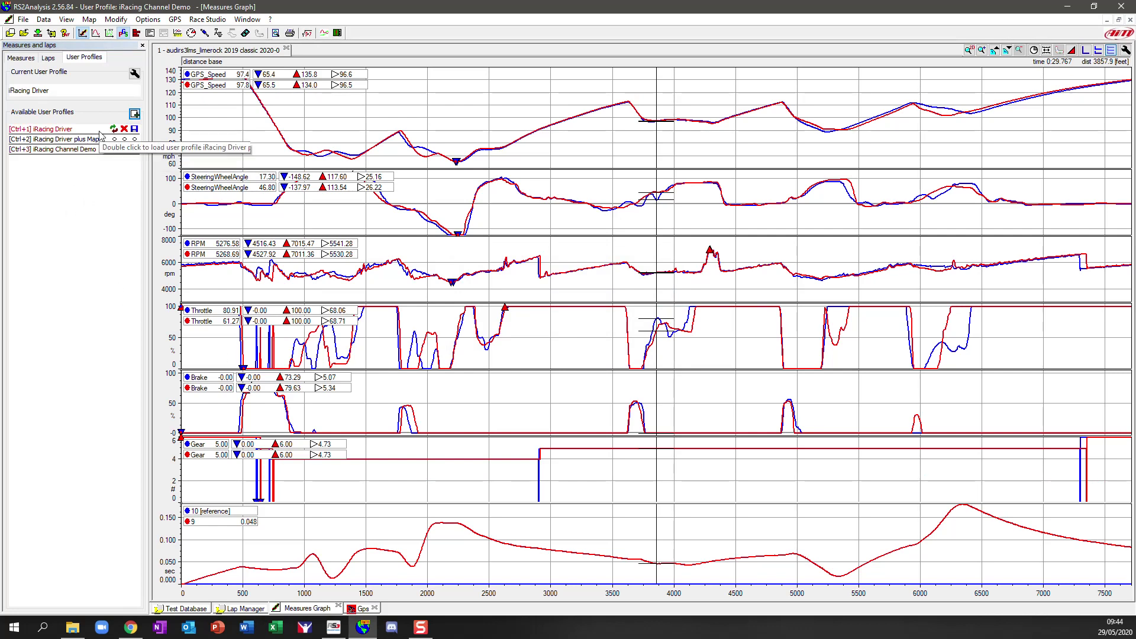
left_click(23, 58)
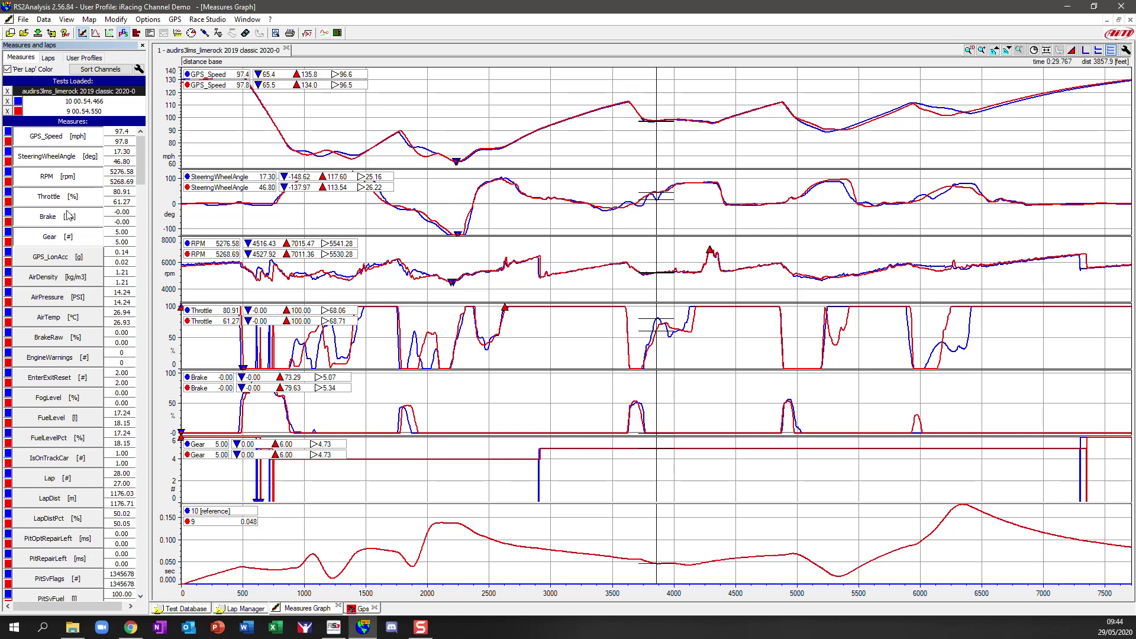
scroll(81, 322, "down", 5)
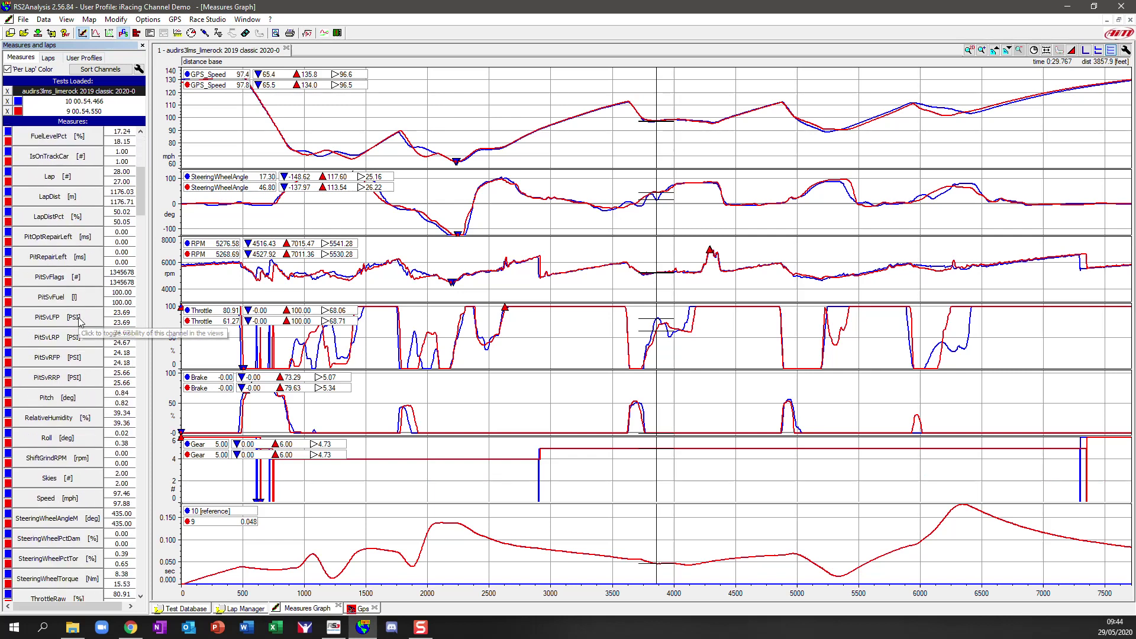
scroll(81, 322, "down", 12)
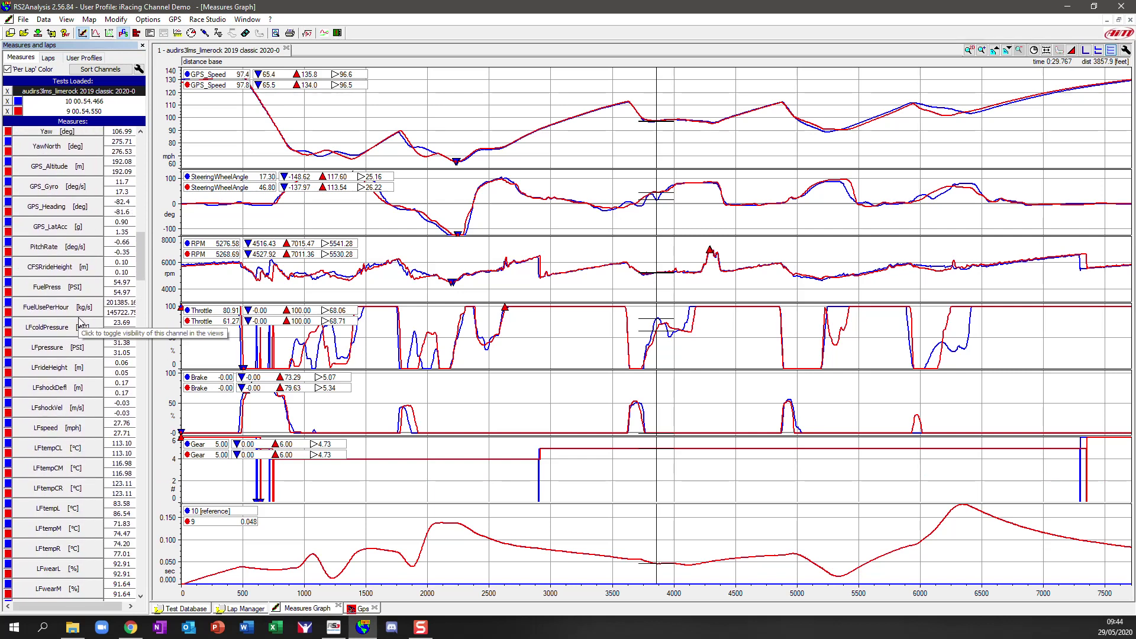
scroll(81, 322, "down", 2)
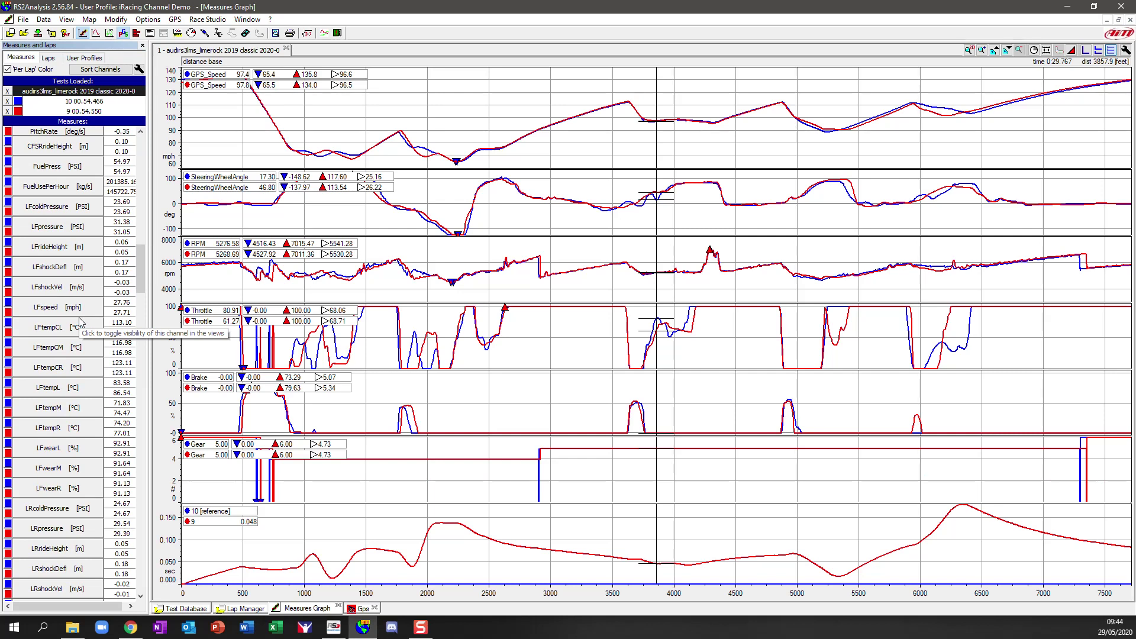
scroll(81, 320, "up", 8)
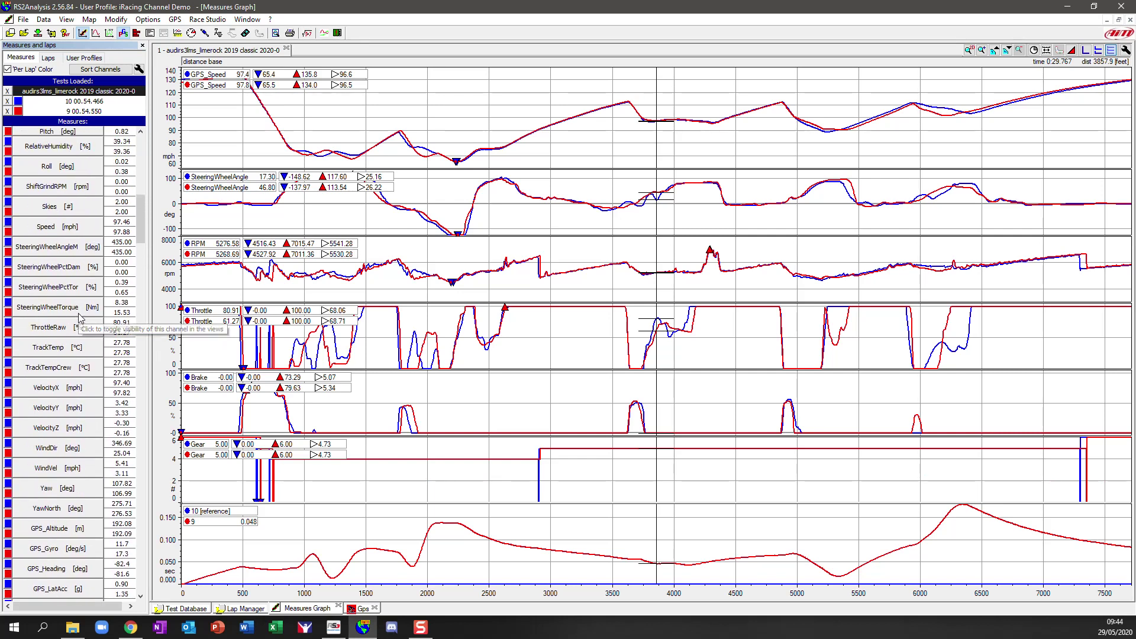
scroll(81, 318, "up", 6)
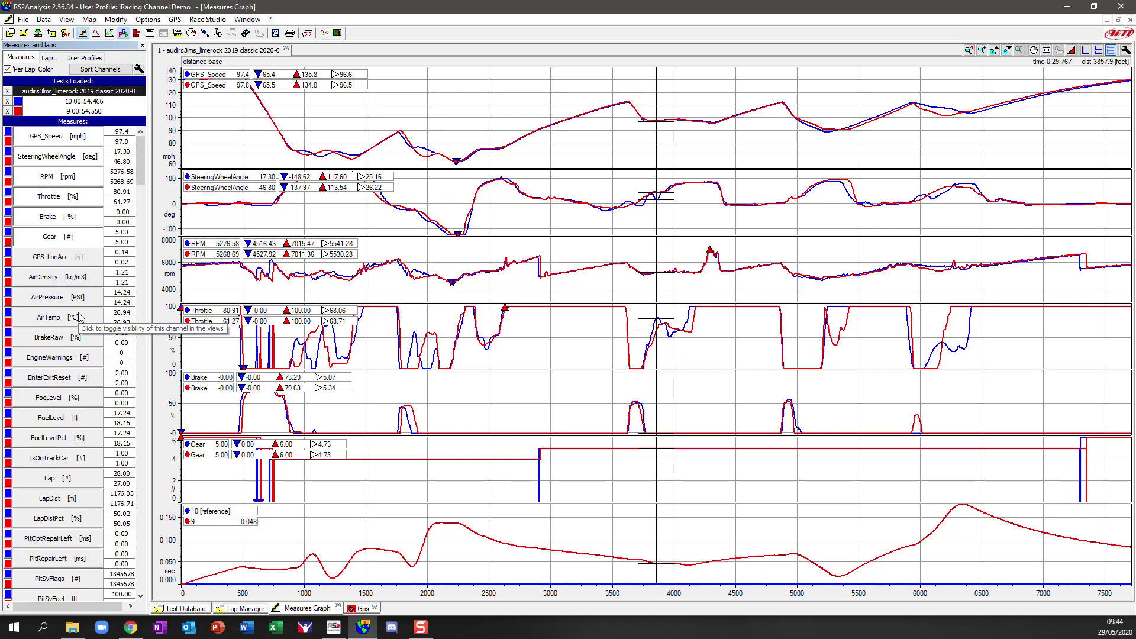